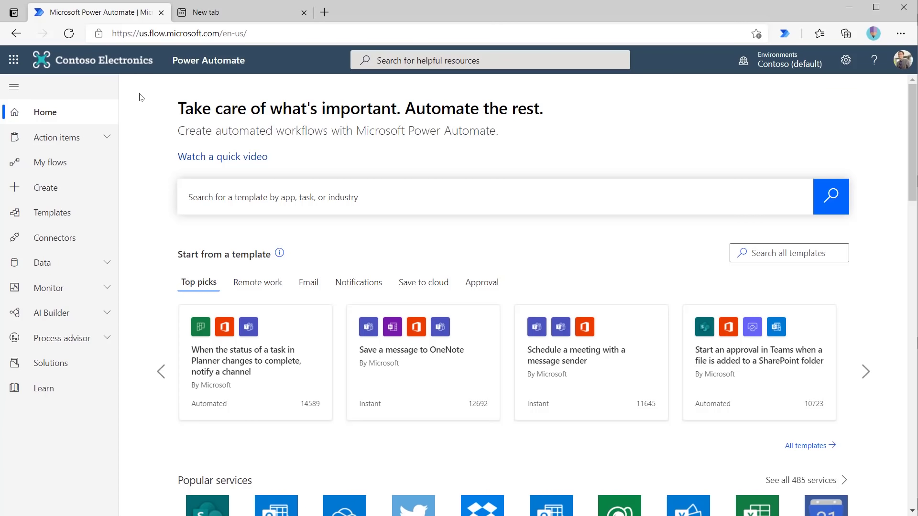
- Open flow.microsoft.com in the empty browser tab
{"action": "left_click", "coordinate": [231, 11]}
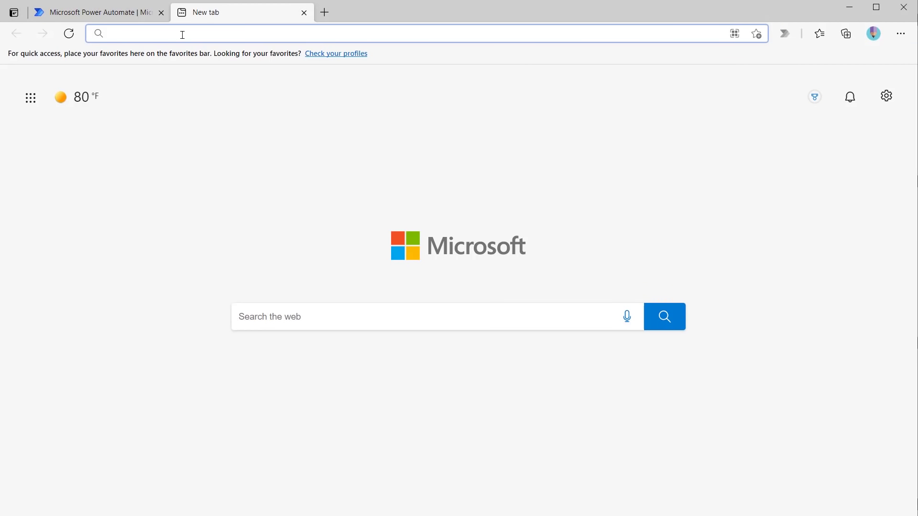
{"action": "type", "text": "https://flow.microsoft.com/"}
{"action": "key", "text": "Return"}
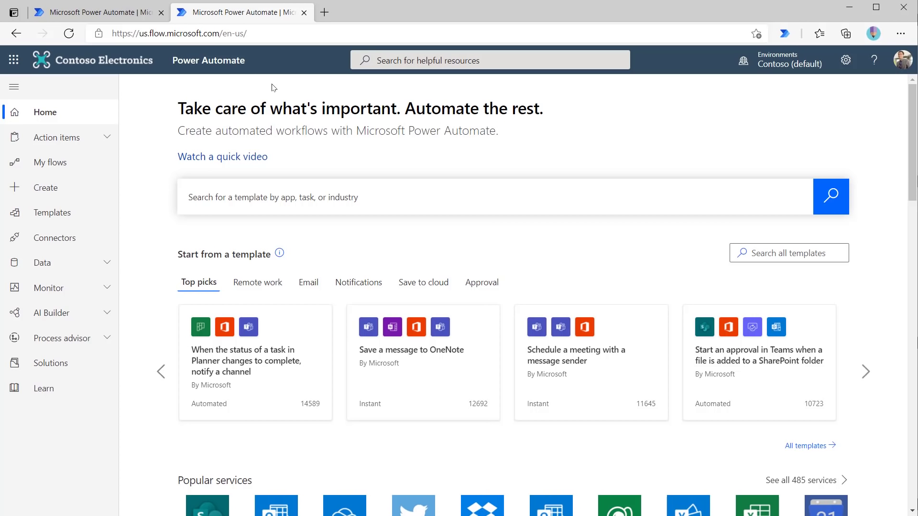
- Browse the flow template gallery and search it for "outlook"
{"action": "left_click", "coordinate": [88, 216]}
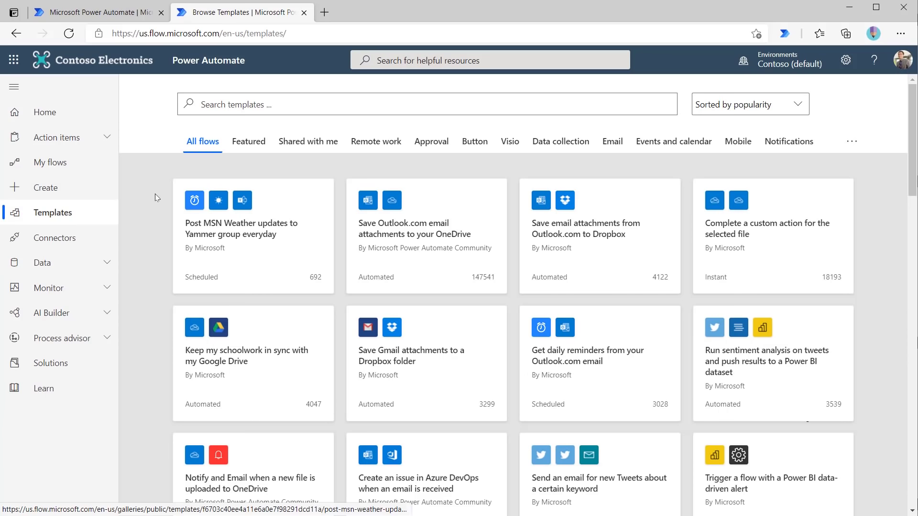
{"action": "scroll", "coordinate": [160, 214], "scroll_direction": "down", "scroll_amount": 4}
{"action": "scroll", "coordinate": [157, 221], "scroll_direction": "down", "scroll_amount": 8}
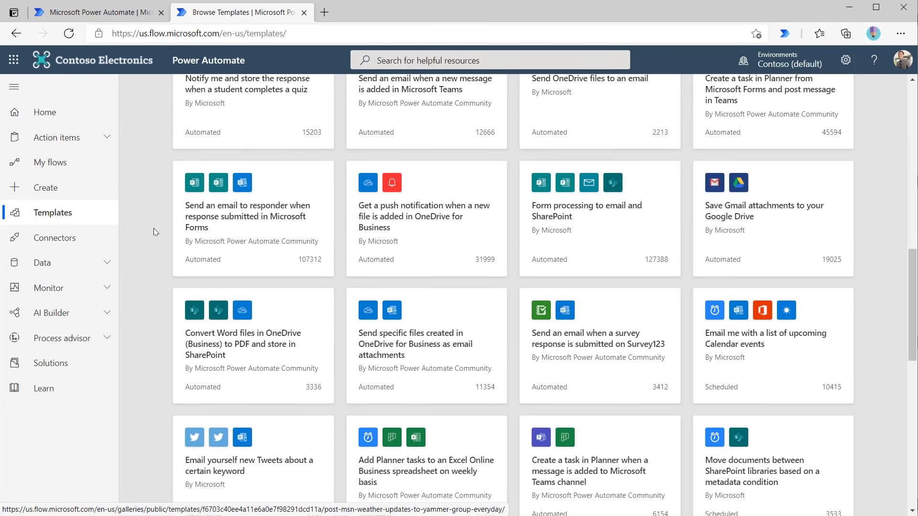
{"action": "scroll", "coordinate": [154, 228], "scroll_direction": "up", "scroll_amount": 13}
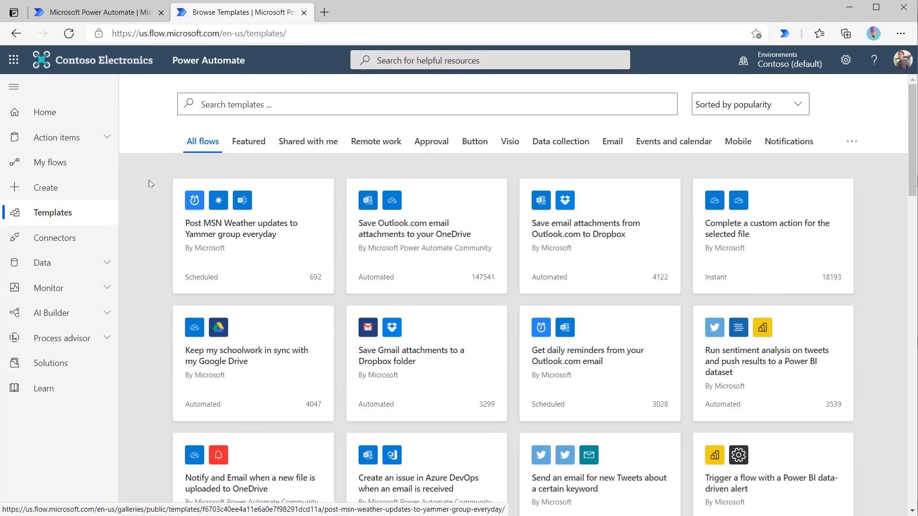
{"action": "left_click", "coordinate": [287, 103]}
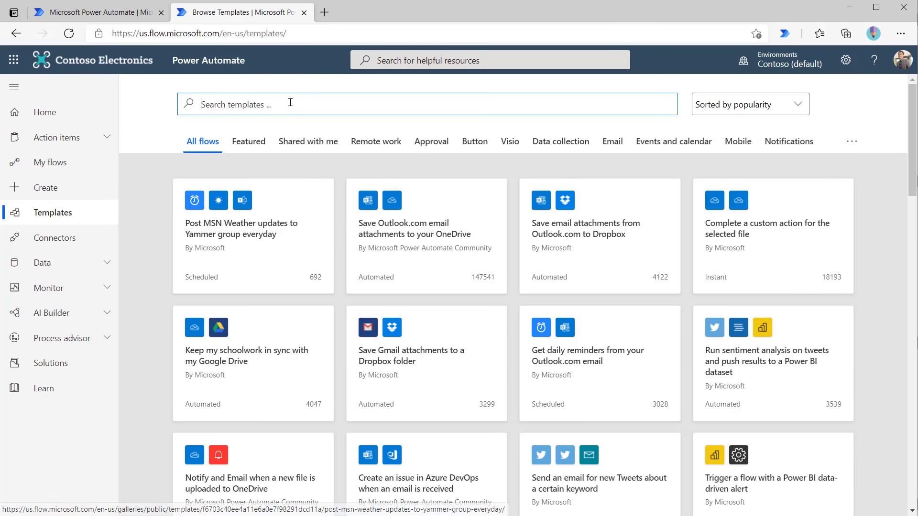
{"action": "type", "text": "outlook"}
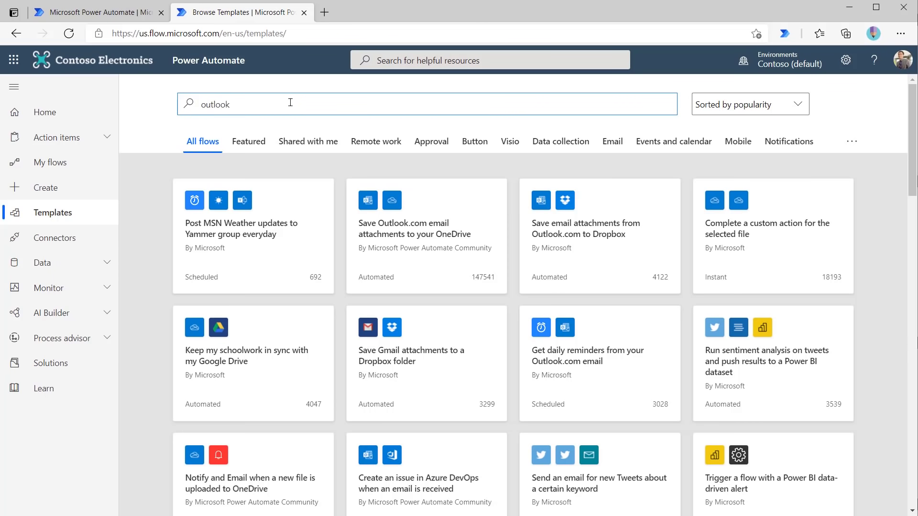
{"action": "key", "text": "Return"}
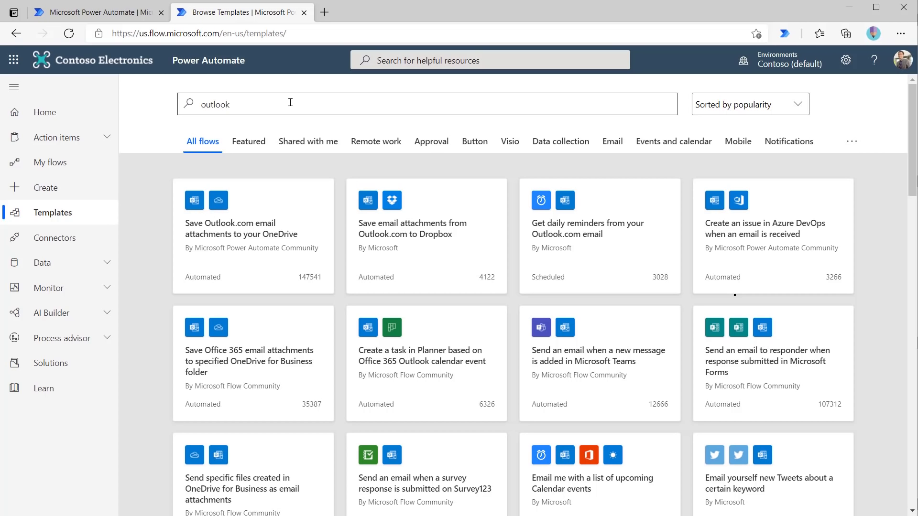
- Search the templates for "send email" and start a flow from "Send an email when a new message is added in Microsoft Teams"
{"action": "left_click", "coordinate": [275, 102]}
{"action": "double_click", "coordinate": [274, 102]}
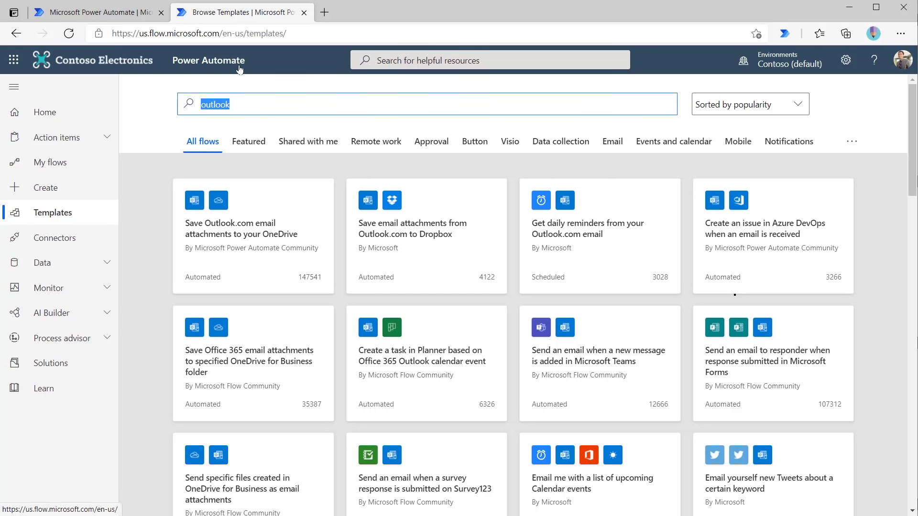
{"action": "type", "text": "send email"}
{"action": "key", "text": "Return"}
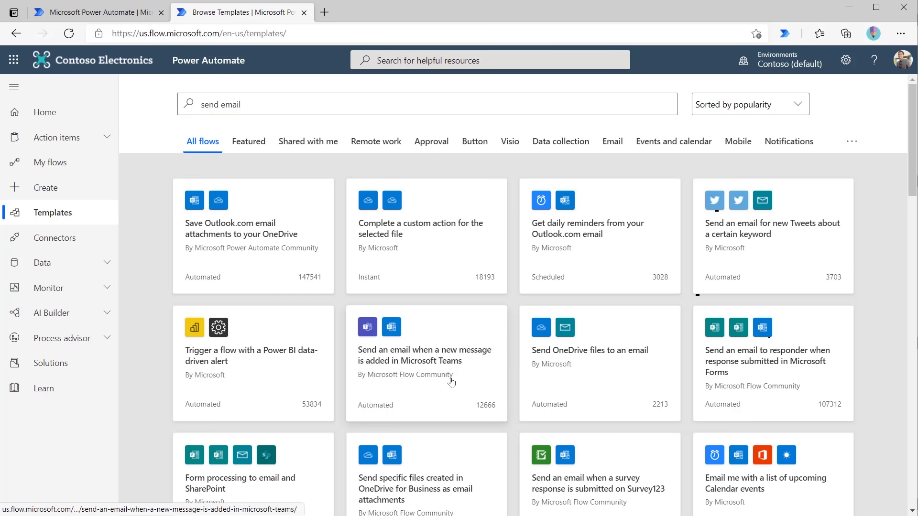
{"action": "left_click", "coordinate": [468, 367]}
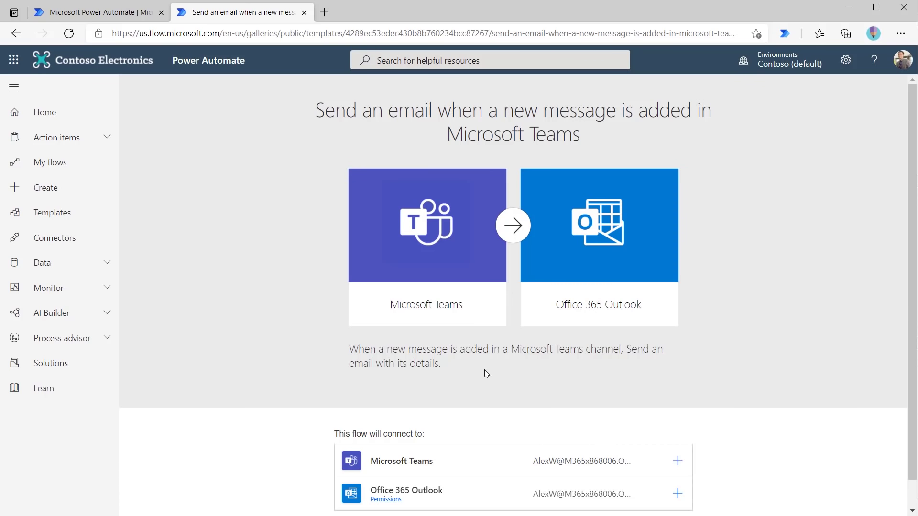
{"action": "scroll", "coordinate": [648, 339], "scroll_direction": "down", "scroll_amount": 2}
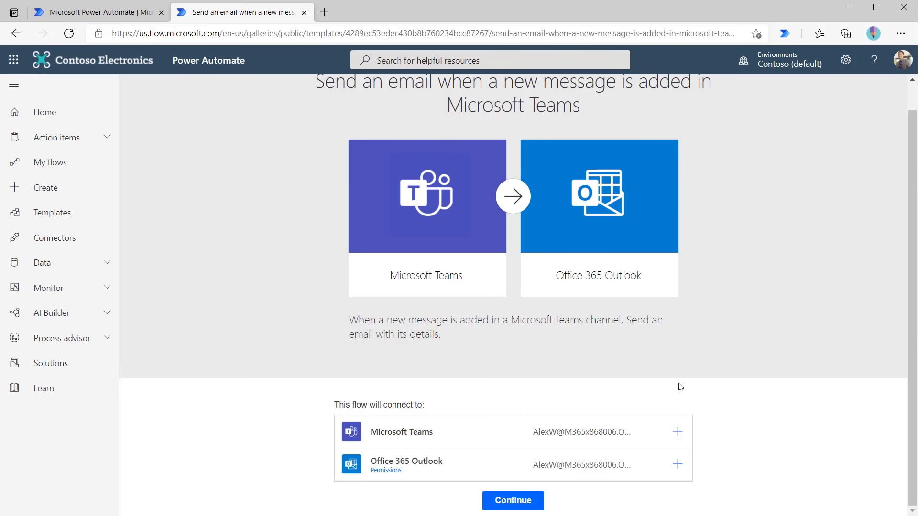
{"action": "left_click", "coordinate": [540, 500]}
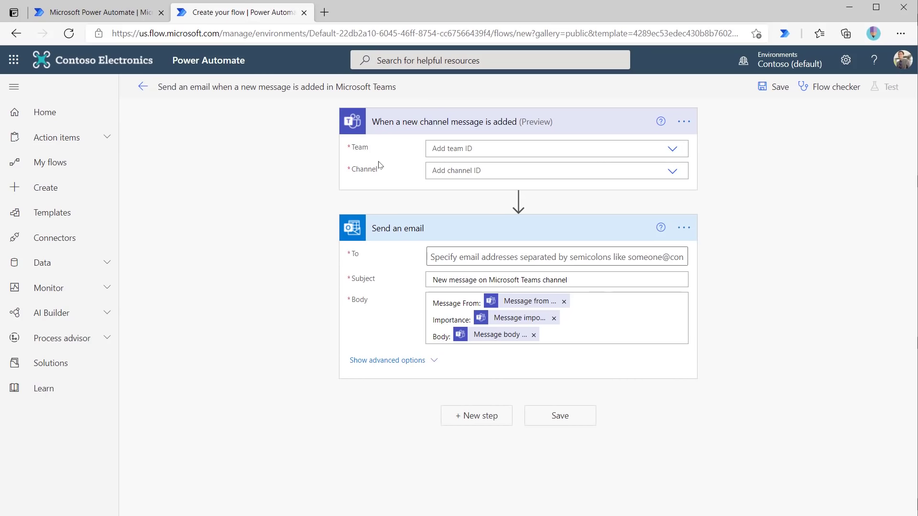
- Set the channel message trigger's team to Sales and Marketing and its channel to Monthly Reports
{"action": "left_click", "coordinate": [673, 149]}
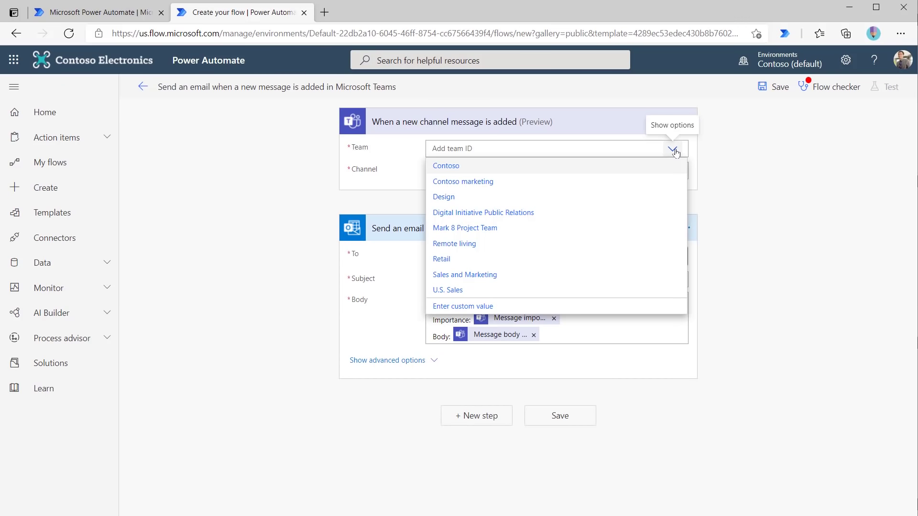
{"action": "left_click", "coordinate": [524, 280]}
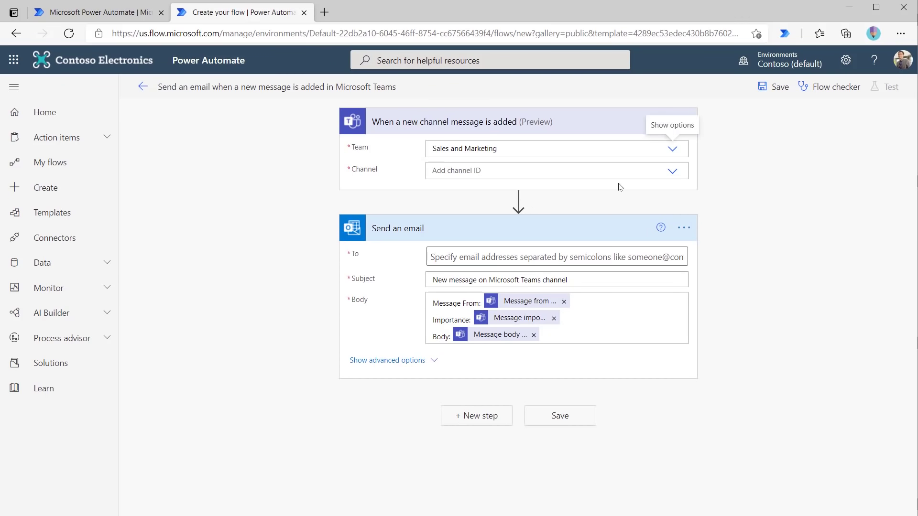
{"action": "left_click", "coordinate": [673, 172]}
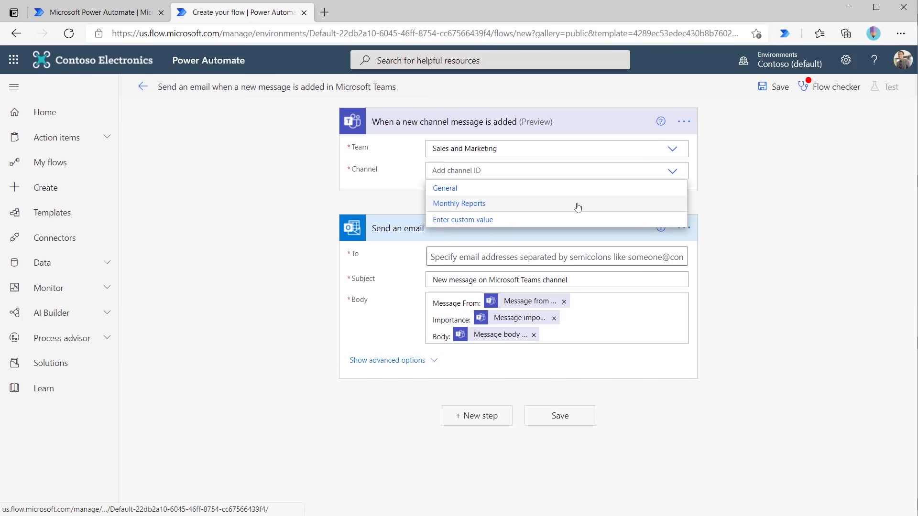
{"action": "left_click", "coordinate": [547, 206]}
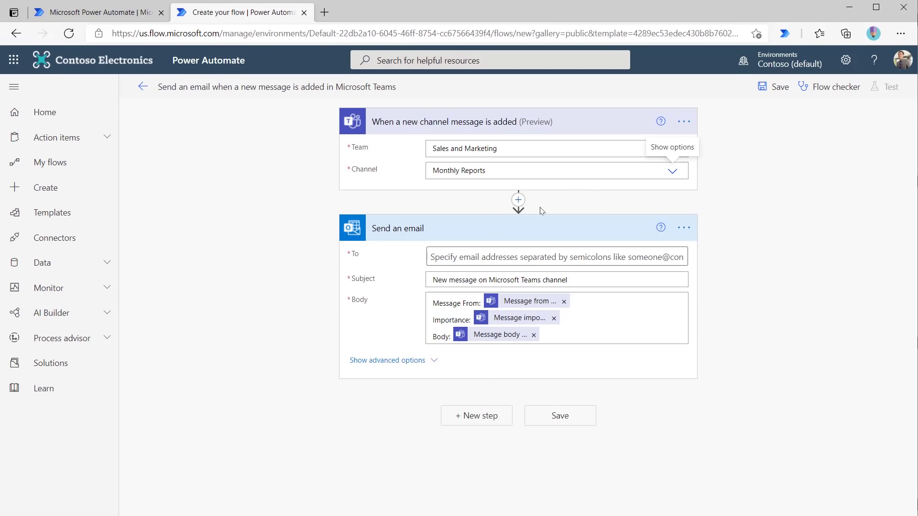
- Add the suggested marketing assistant as the recipient of the Send an email action
{"action": "left_click", "coordinate": [565, 258]}
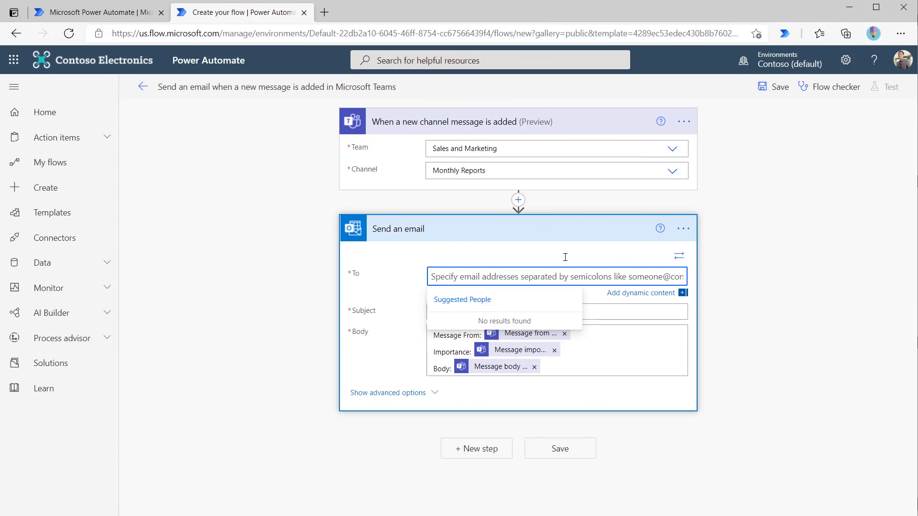
{"action": "type", "text": "Alex Wilber"}
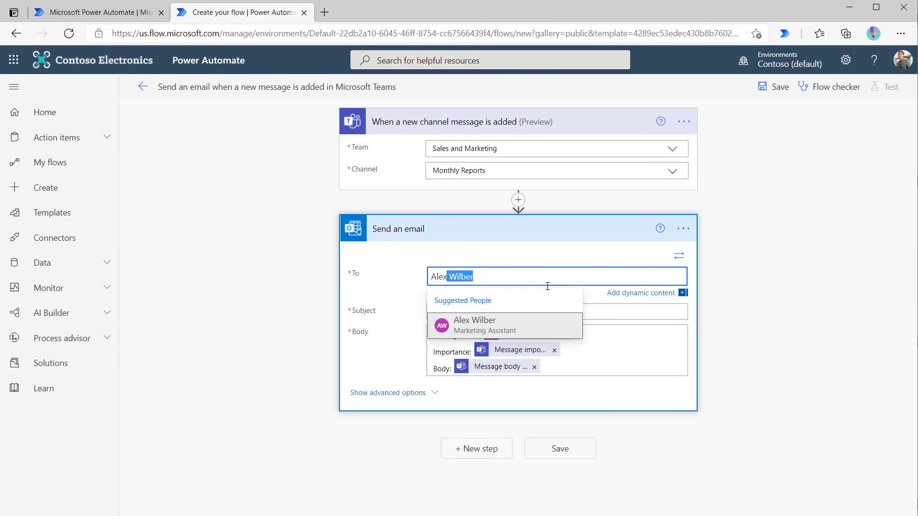
{"action": "left_click", "coordinate": [529, 326]}
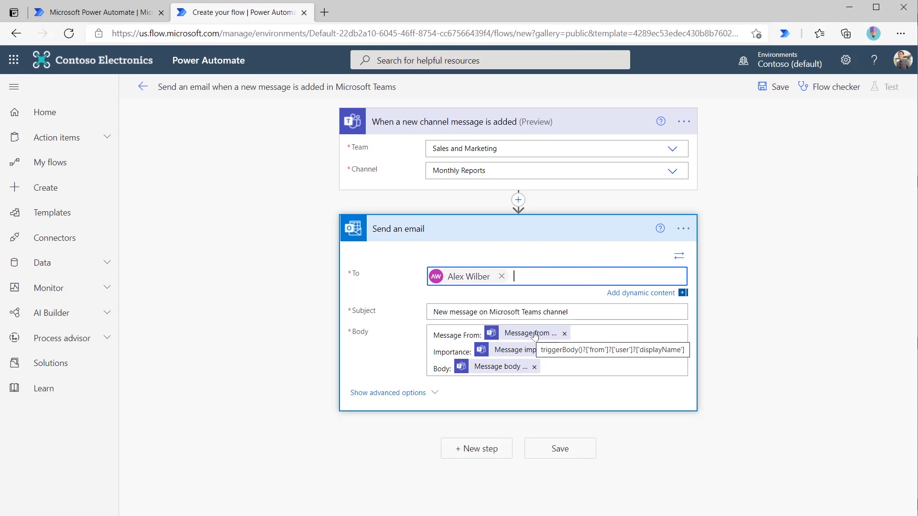
- Remove the sender token from the email body's Message From line and insert the Message from user displayName dynamic content there
{"action": "left_click", "coordinate": [564, 333]}
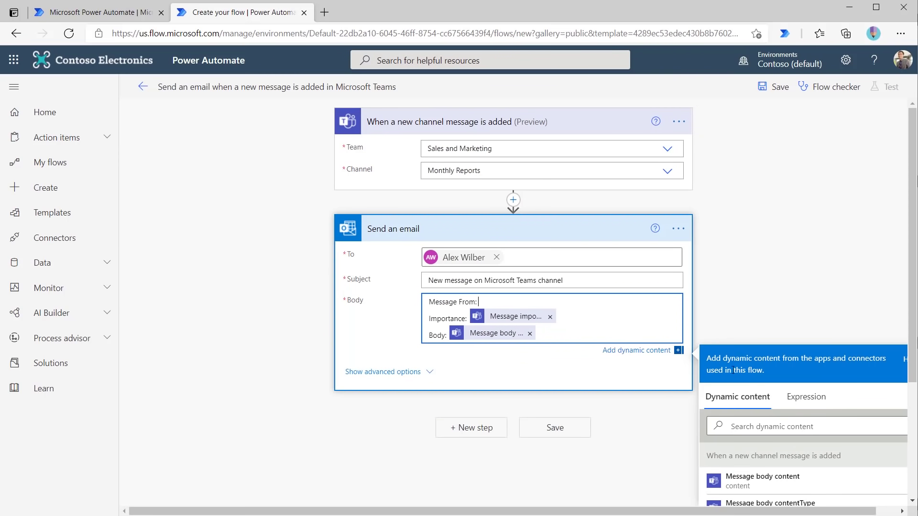
{"action": "scroll", "coordinate": [859, 325], "scroll_direction": "down", "scroll_amount": 3}
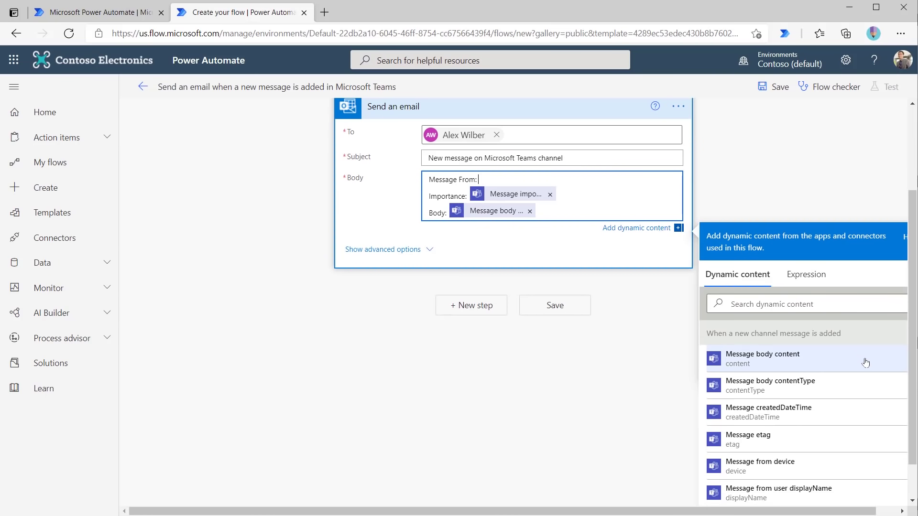
{"action": "scroll", "coordinate": [862, 362], "scroll_direction": "down", "scroll_amount": 2}
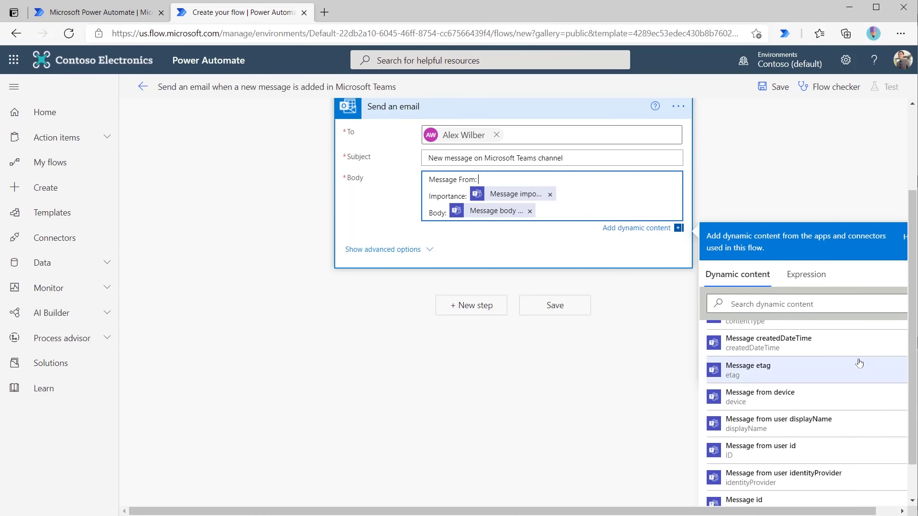
{"action": "scroll", "coordinate": [859, 363], "scroll_direction": "down", "scroll_amount": 3}
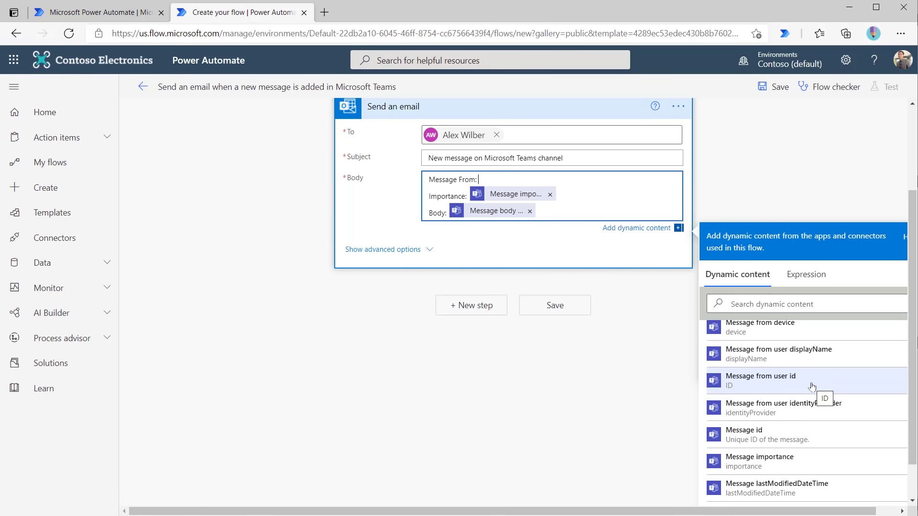
{"action": "scroll", "coordinate": [812, 397], "scroll_direction": "down", "scroll_amount": 3}
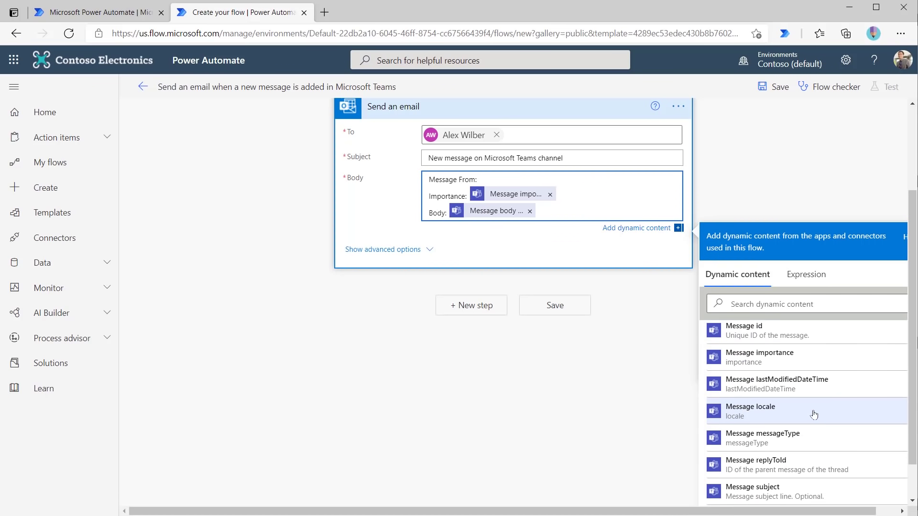
{"action": "scroll", "coordinate": [829, 416], "scroll_direction": "down", "scroll_amount": 1}
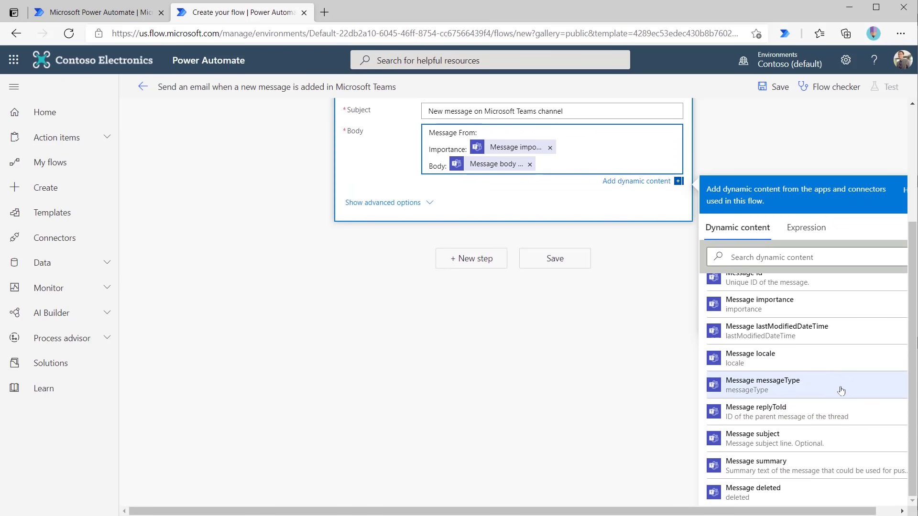
{"action": "scroll", "coordinate": [842, 393], "scroll_direction": "up", "scroll_amount": 2}
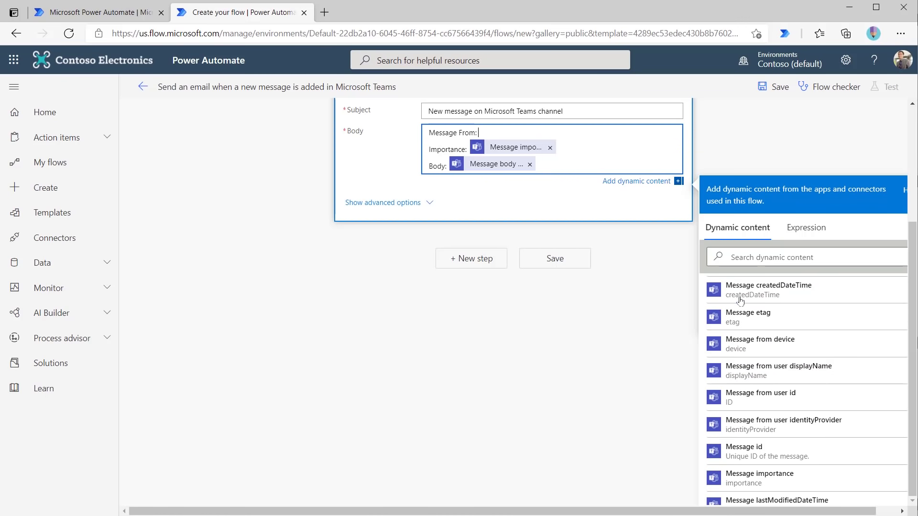
{"action": "left_click", "coordinate": [840, 367]}
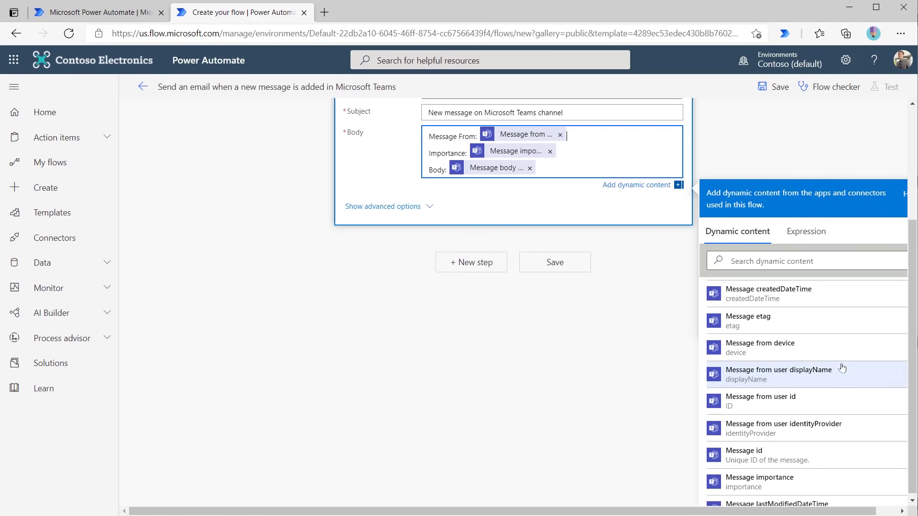
- Save the Teams message email flow
{"action": "scroll", "coordinate": [715, 249], "scroll_direction": "up", "scroll_amount": 3}
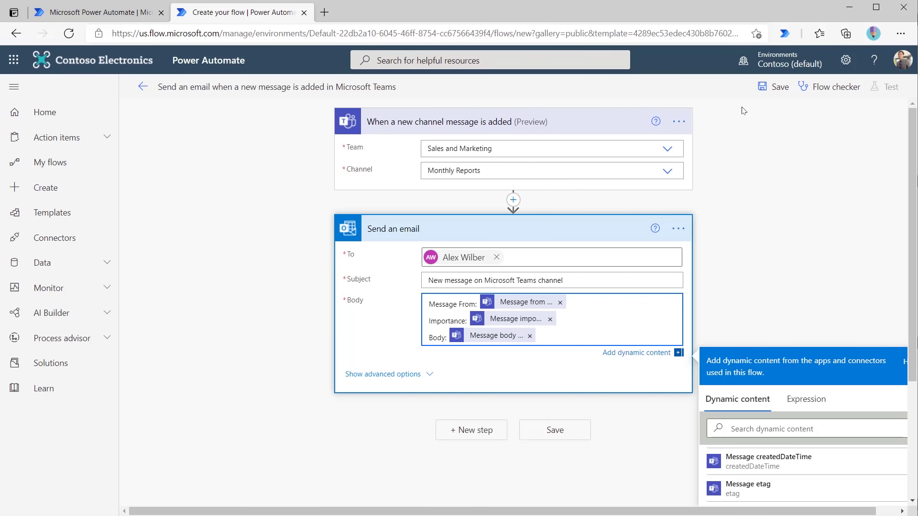
{"action": "left_click", "coordinate": [773, 90]}
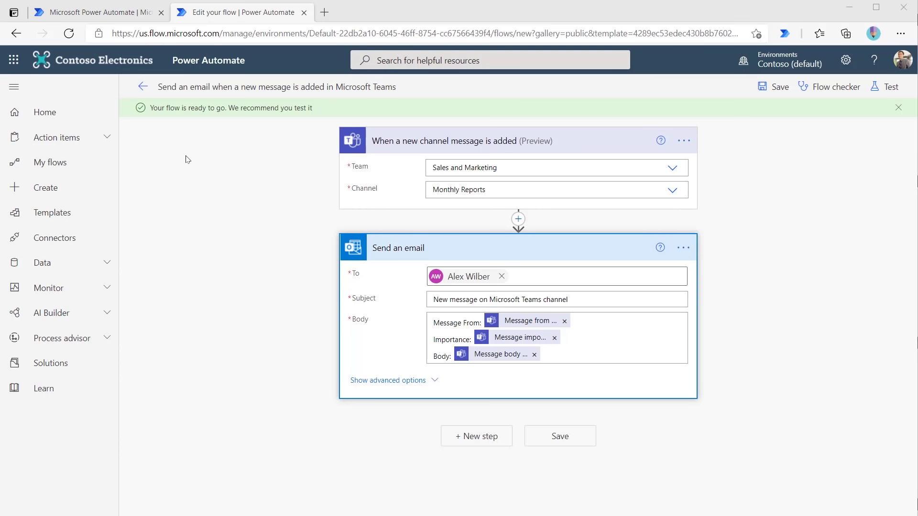
- Leave the saved flow and start a blank automated cloud flow, skipping the initial name and trigger setup
{"action": "left_click", "coordinate": [45, 189]}
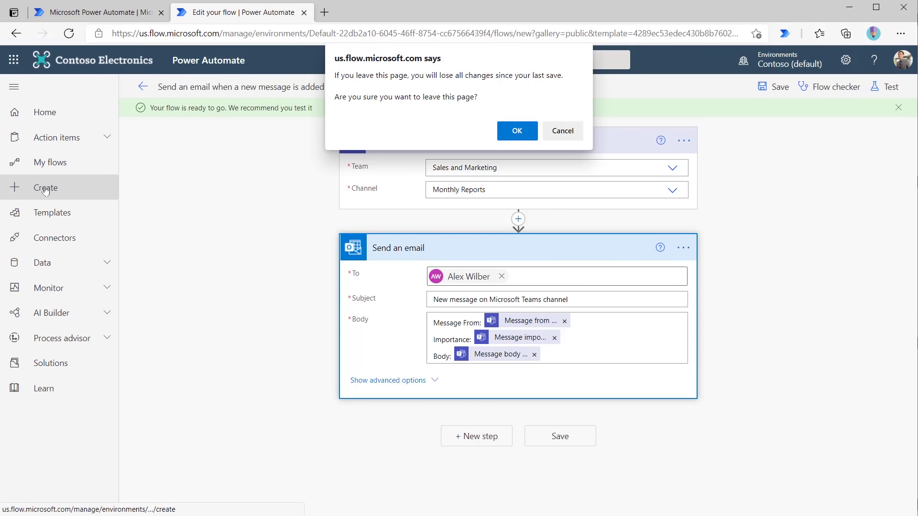
{"action": "left_click", "coordinate": [517, 131]}
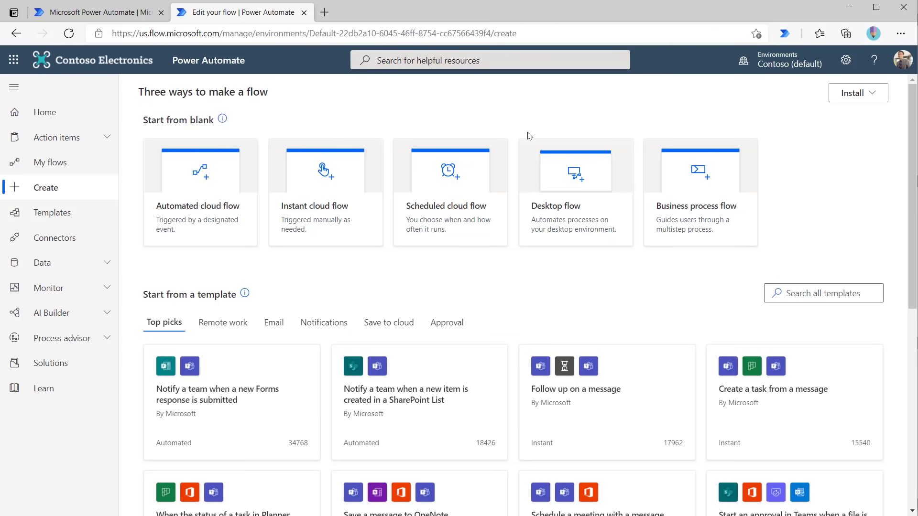
{"action": "left_click", "coordinate": [209, 196]}
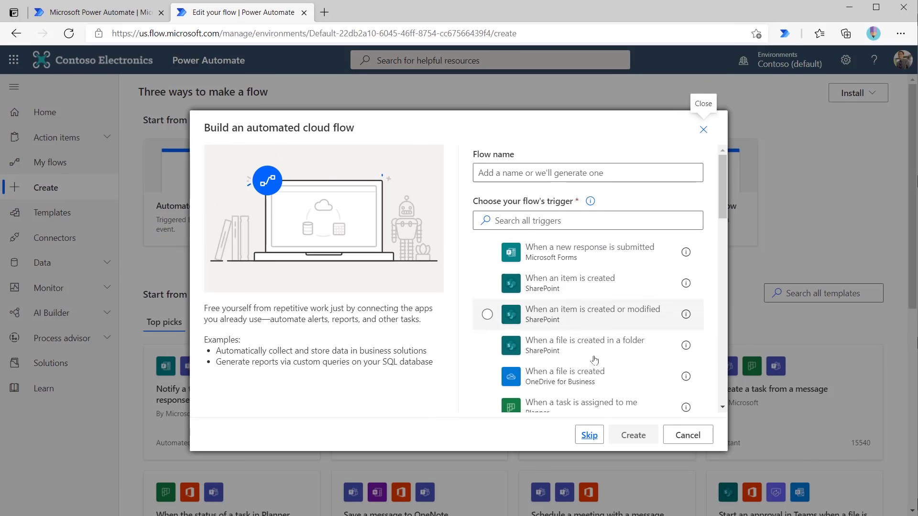
{"action": "left_click", "coordinate": [590, 435]}
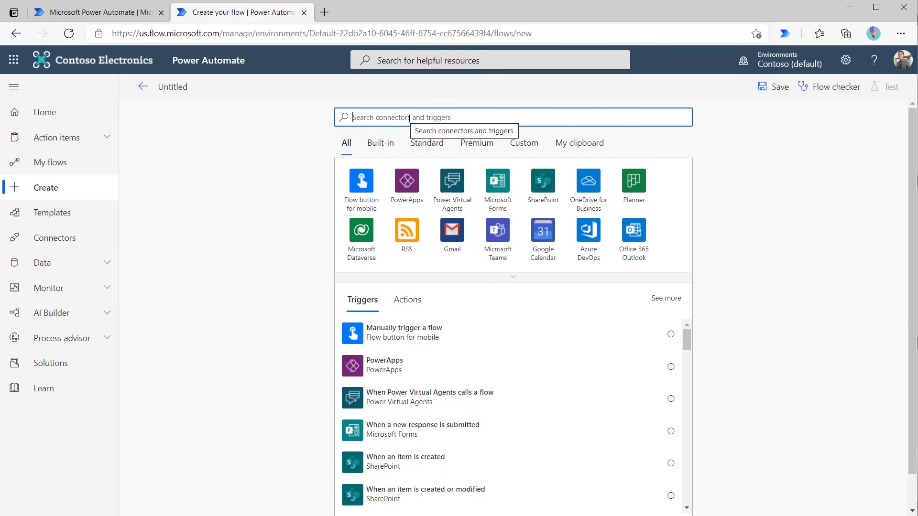
- Add the SharePoint trigger When an item is created, using the Sales and Marketing site and the Product List list
{"action": "left_click", "coordinate": [547, 187]}
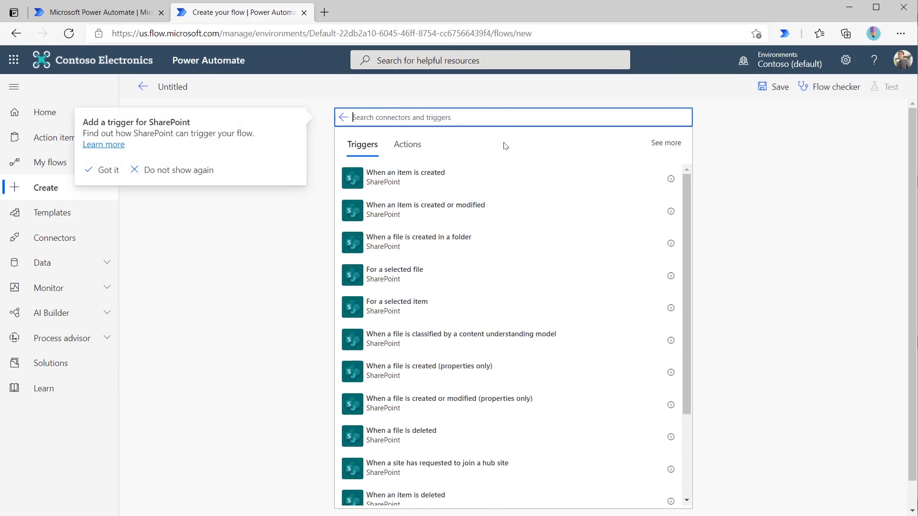
{"action": "left_click", "coordinate": [450, 189]}
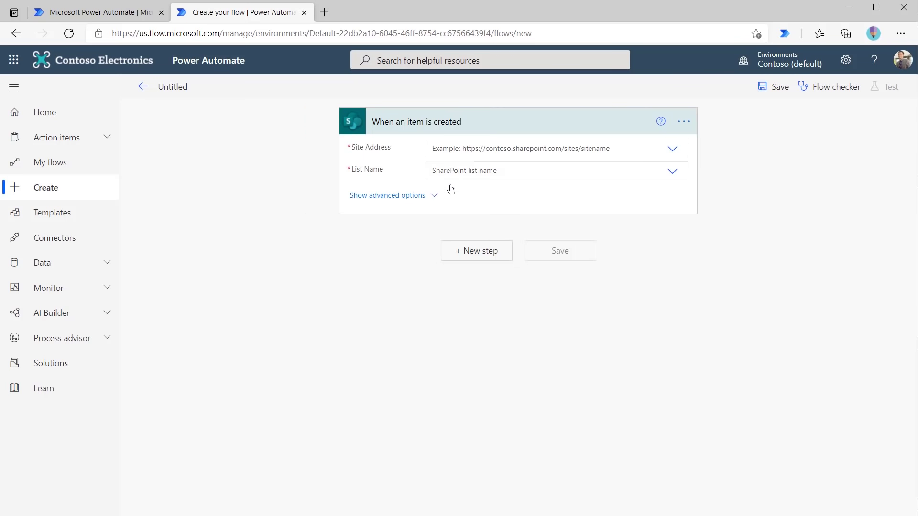
{"action": "left_click", "coordinate": [671, 149]}
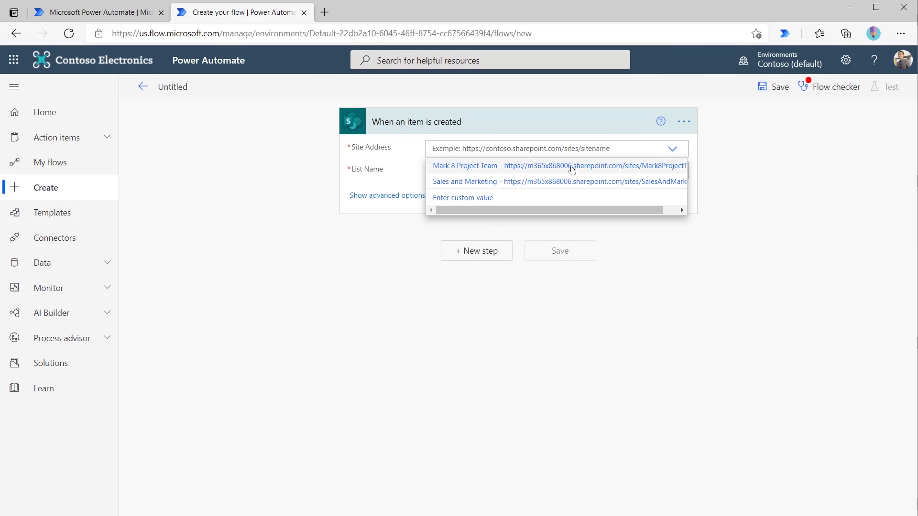
{"action": "left_click", "coordinate": [562, 183]}
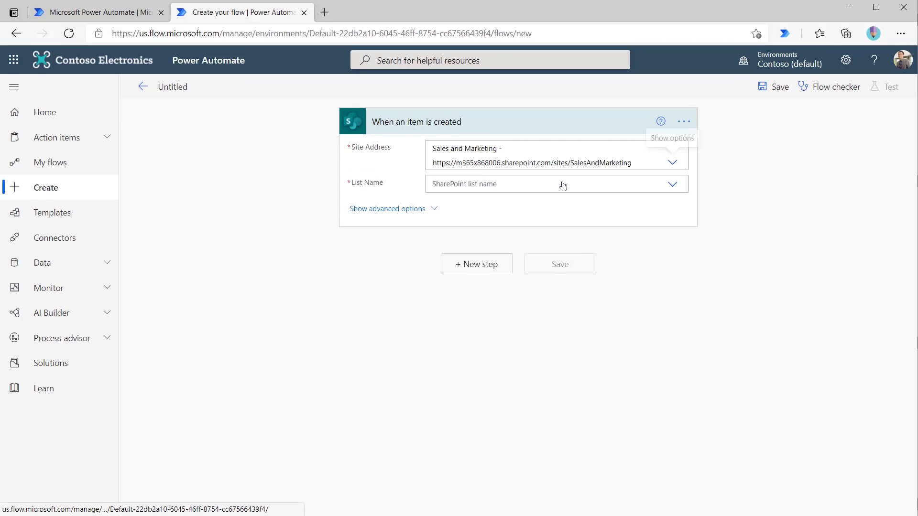
{"action": "left_click", "coordinate": [673, 185]}
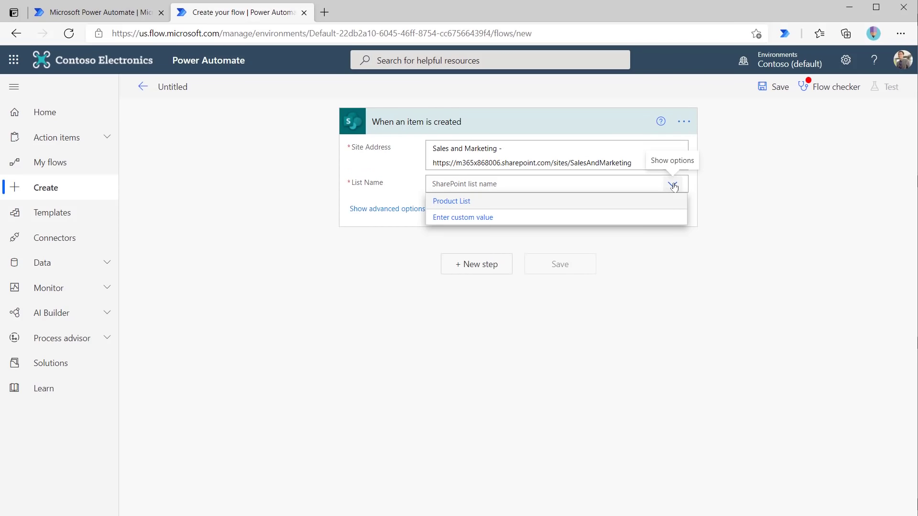
{"action": "left_click", "coordinate": [504, 202]}
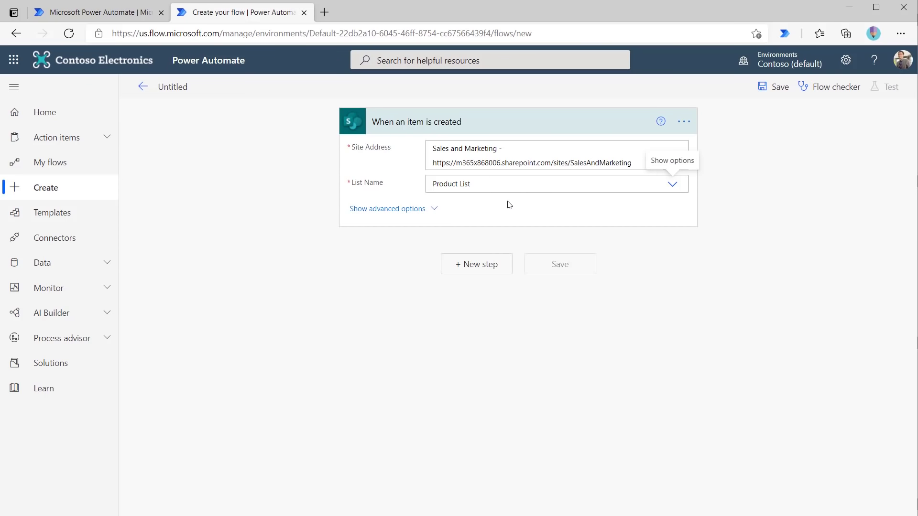
- Add the Office 365 Outlook action Send an email (V2) after the trigger
{"action": "left_click", "coordinate": [488, 271]}
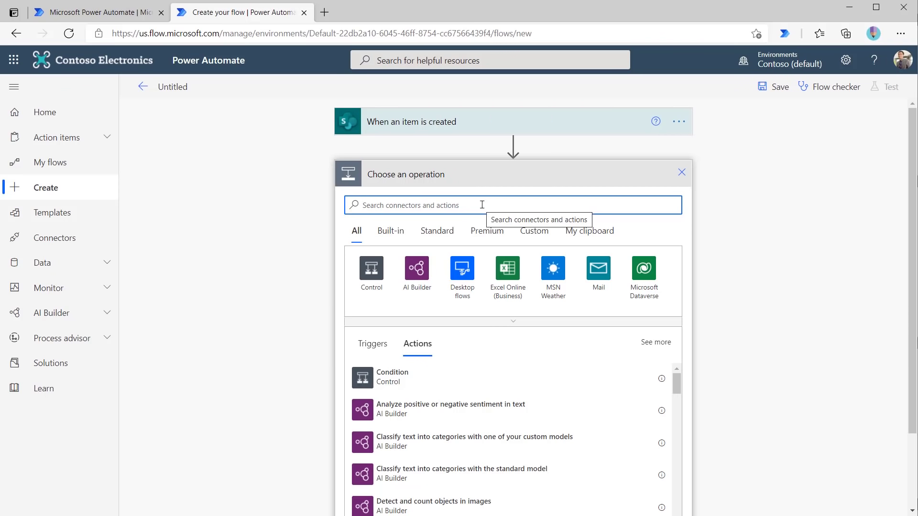
{"action": "type", "text": "outlook"}
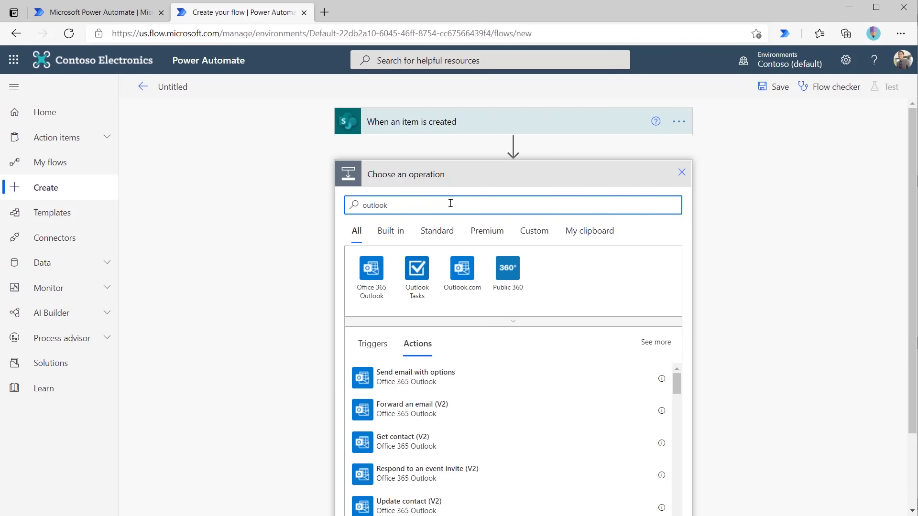
{"action": "left_click", "coordinate": [379, 278]}
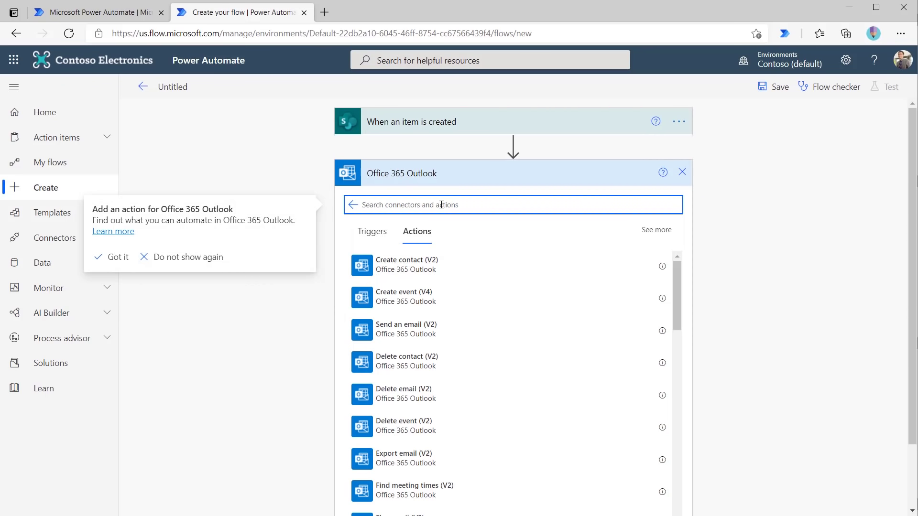
{"action": "type", "text": "send"}
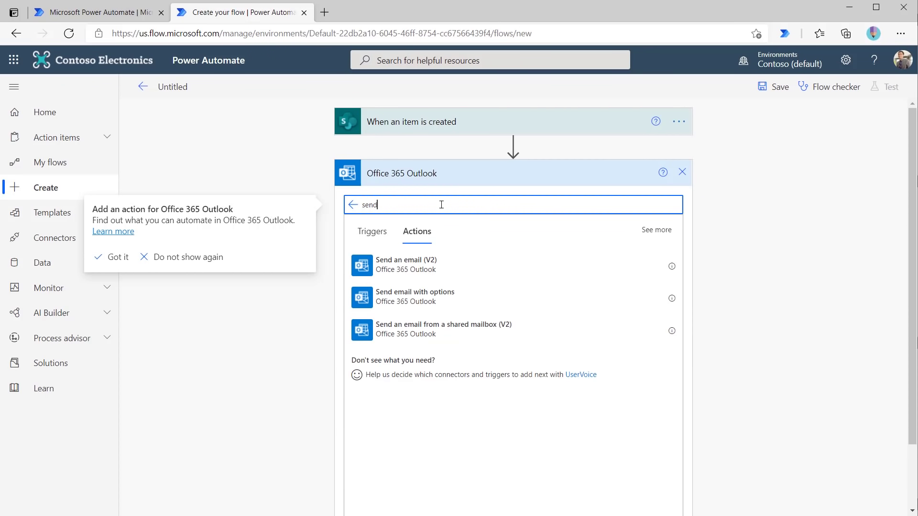
{"action": "left_click", "coordinate": [461, 267]}
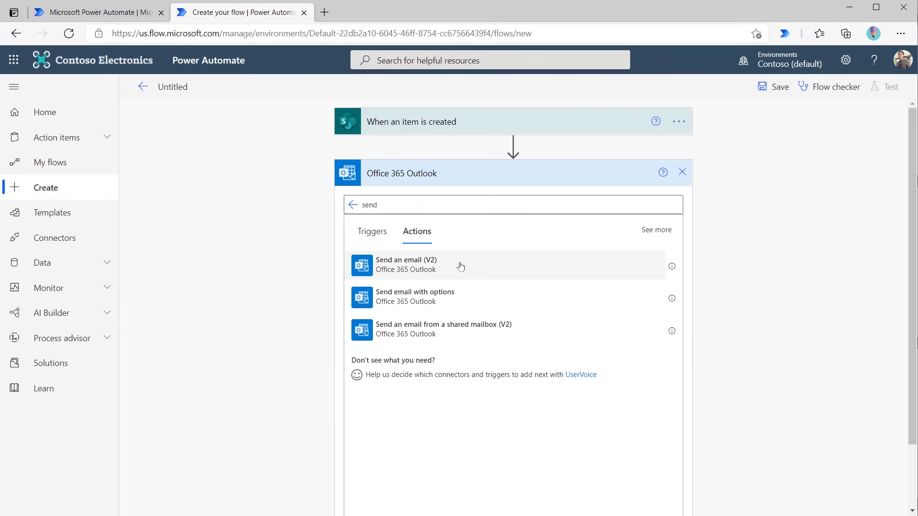
{"action": "left_click", "coordinate": [459, 265]}
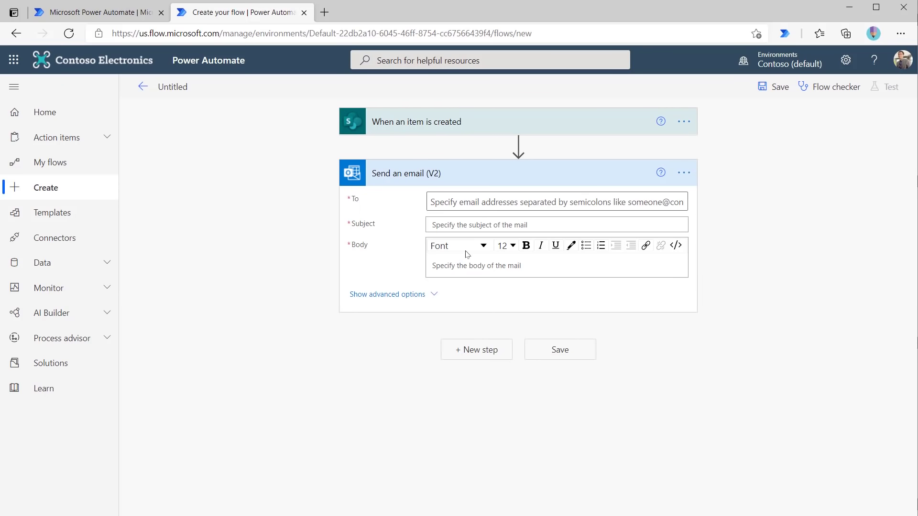
- Address the email to the suggested marketing manager and set its subject to "A new product is available"
{"action": "left_click", "coordinate": [504, 203]}
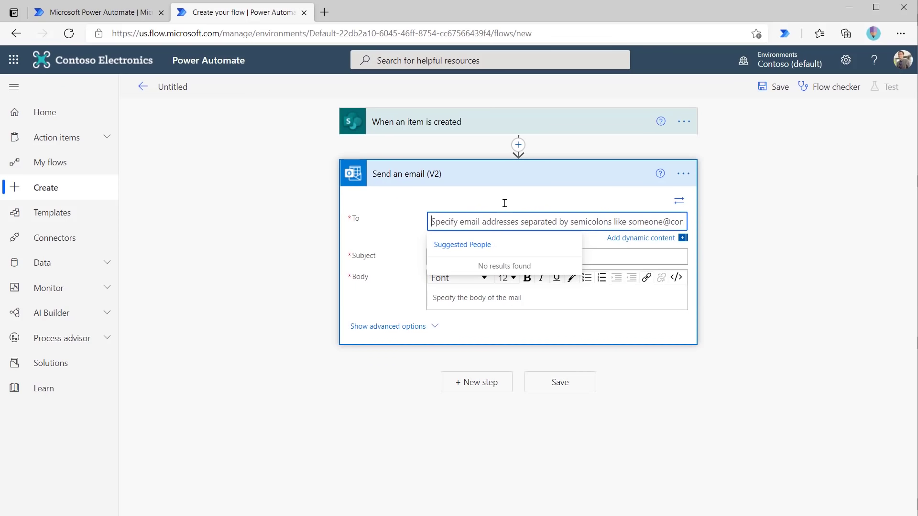
{"action": "type", "text": "mega"}
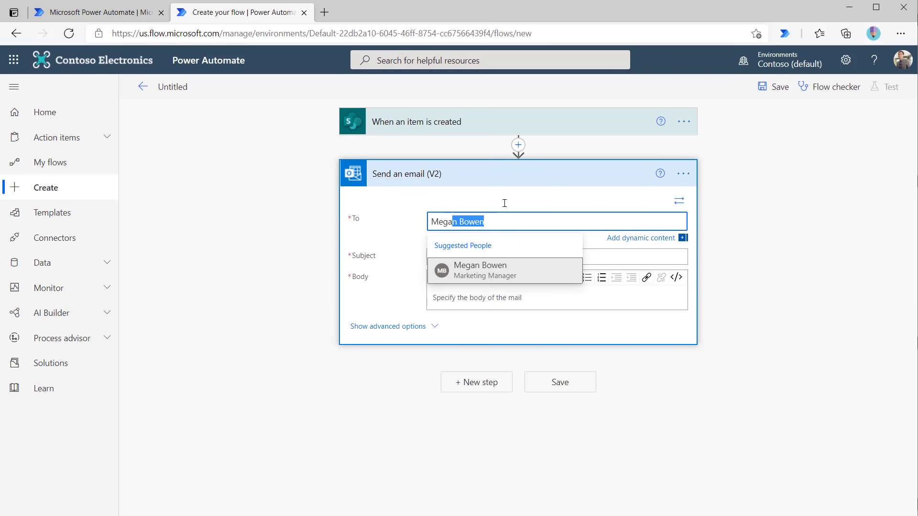
{"action": "left_click", "coordinate": [496, 270]}
{"action": "left_click", "coordinate": [490, 255]}
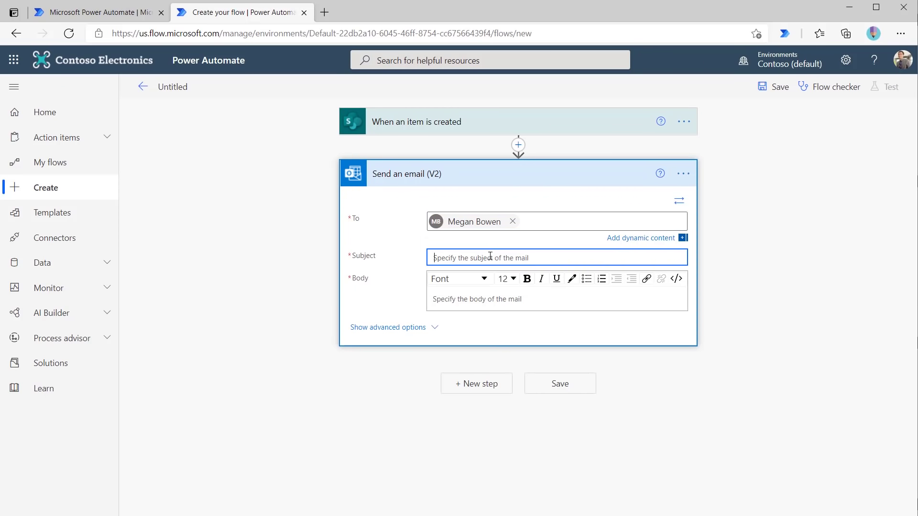
{"action": "type", "text": "A new product is available"}
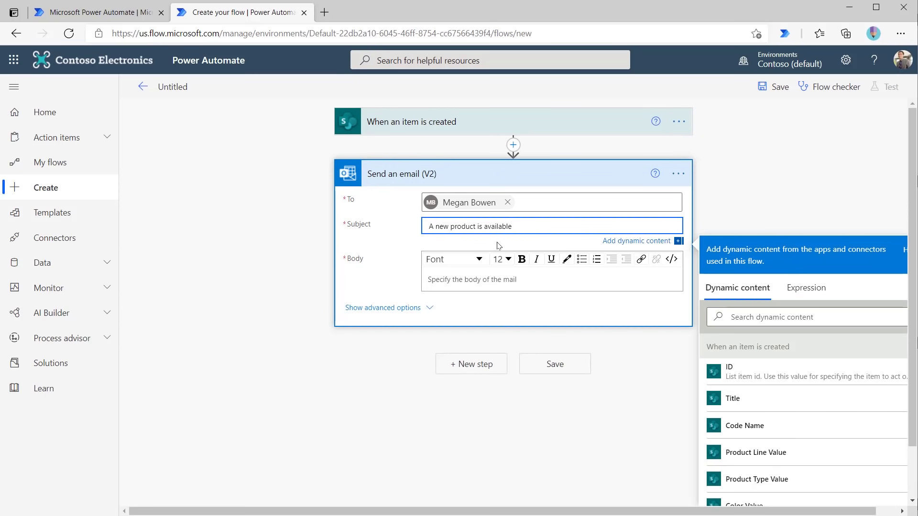
- Fill the email body with "Title:" followed by the Title dynamic content from the SharePoint trigger
{"action": "left_click", "coordinate": [482, 281]}
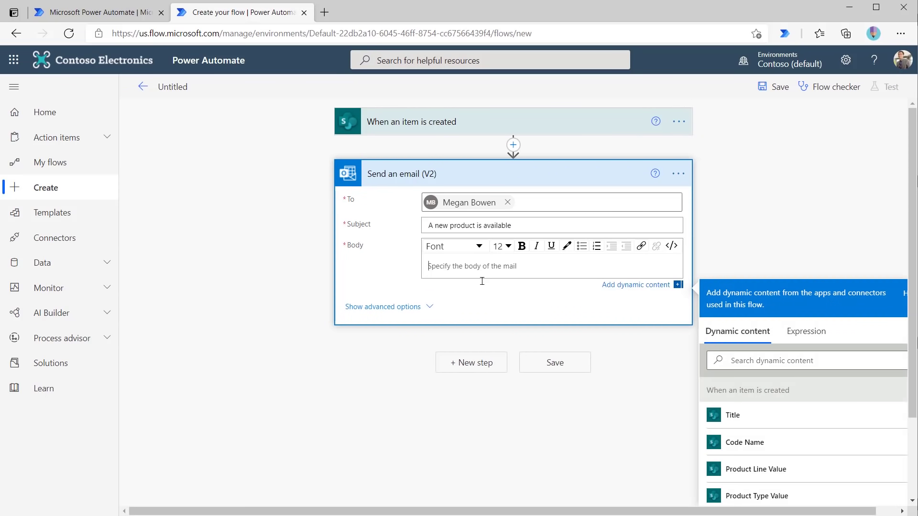
{"action": "type", "text": "Title:"}
{"action": "scroll", "coordinate": [822, 260], "scroll_direction": "down", "scroll_amount": 1}
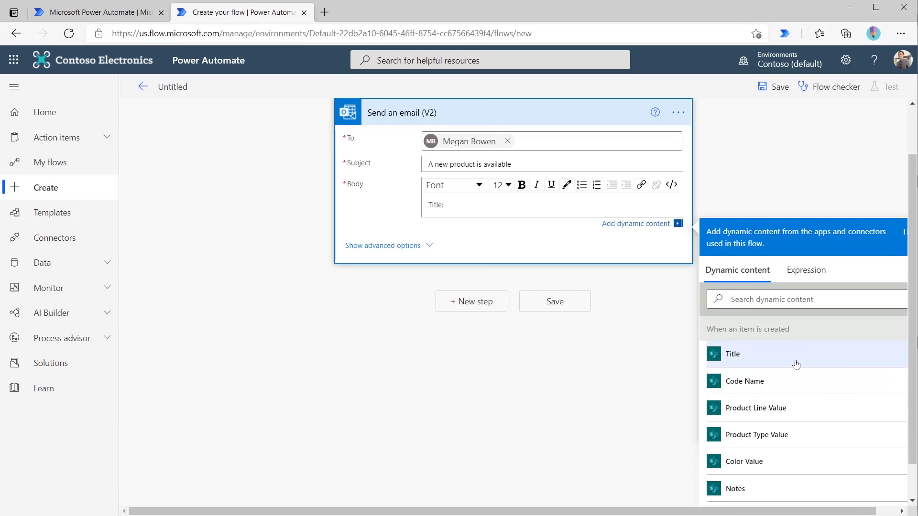
{"action": "left_click", "coordinate": [759, 362]}
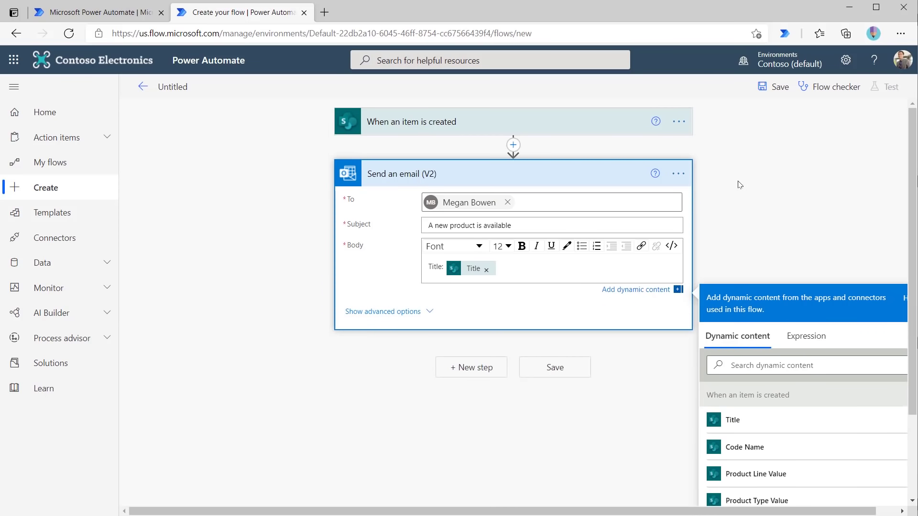
- Name the flow as an alert to the email's recipient about a new product, and save it
{"action": "left_click", "coordinate": [183, 87]}
{"action": "type", "text": "Alert Megan to a new product"}
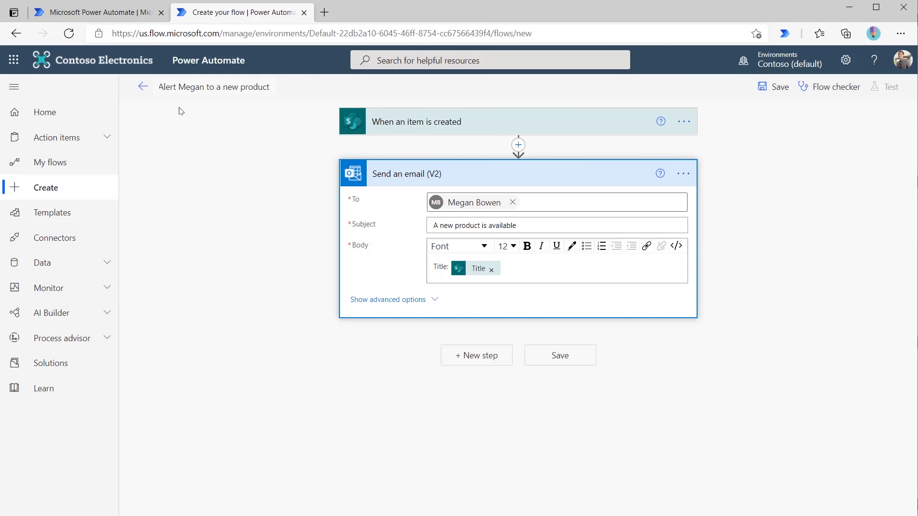
{"action": "left_click", "coordinate": [780, 88]}
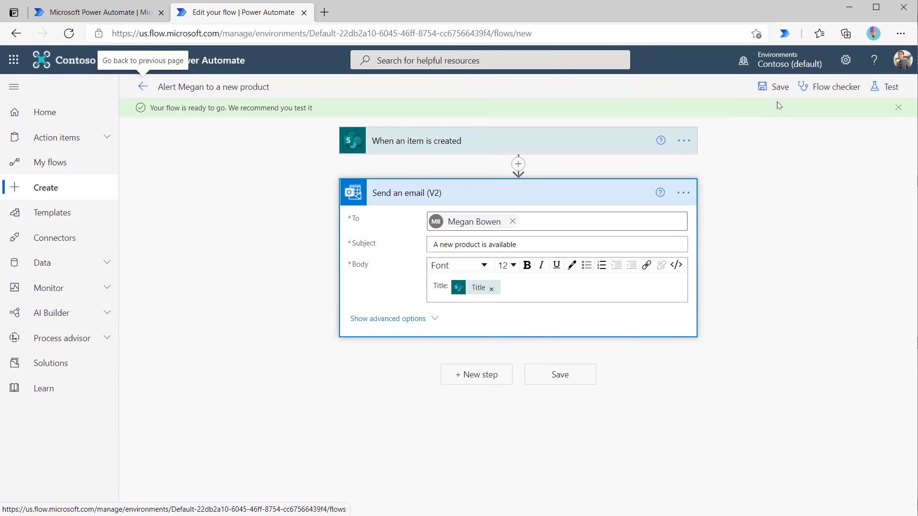